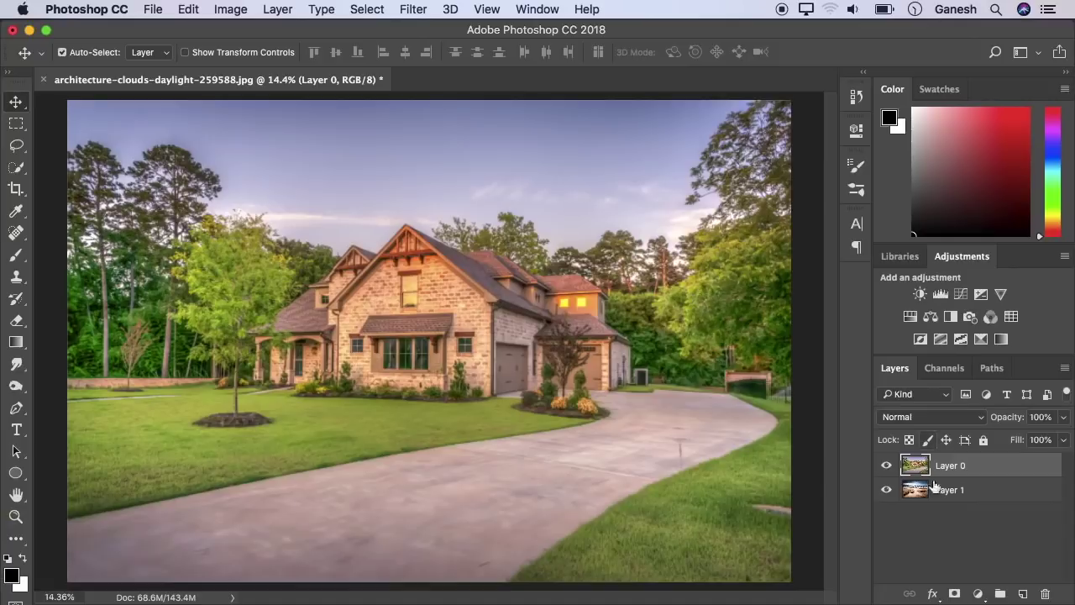
# Hide the cloudy seascape on Layer 1, leaving only the house photo visible, and zoom out slightly
pyautogui.click(885, 465)
pyautogui.click(886, 492)
pyautogui.scroll(-1, 690, 454)
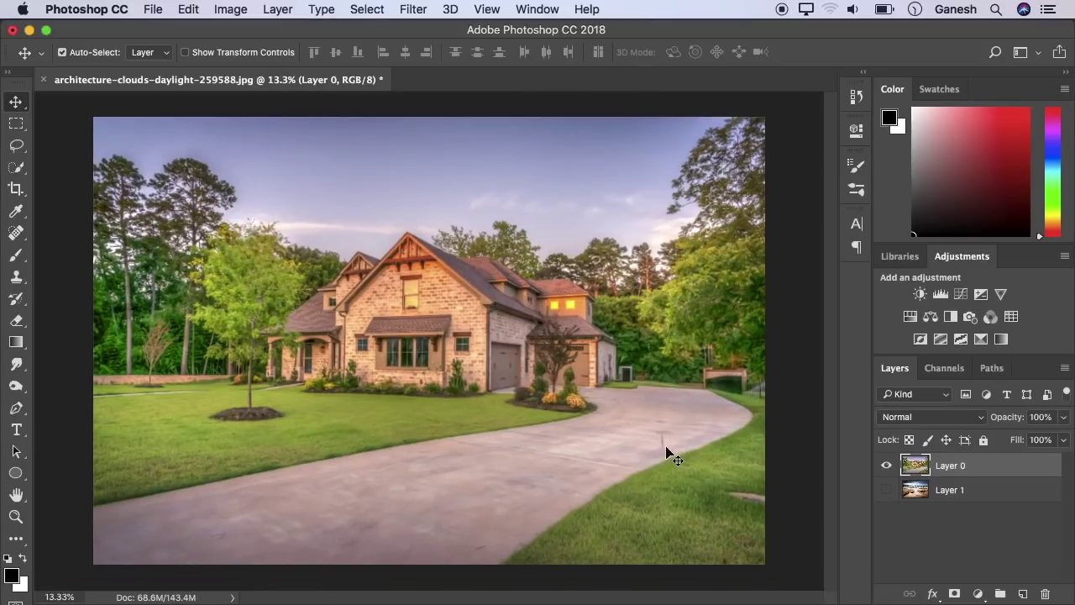
# Draw a rectangular marquee from the driveway to the house photo's bottom-right corner
pyautogui.click(12, 131)
pyautogui.rightClick(11, 131)
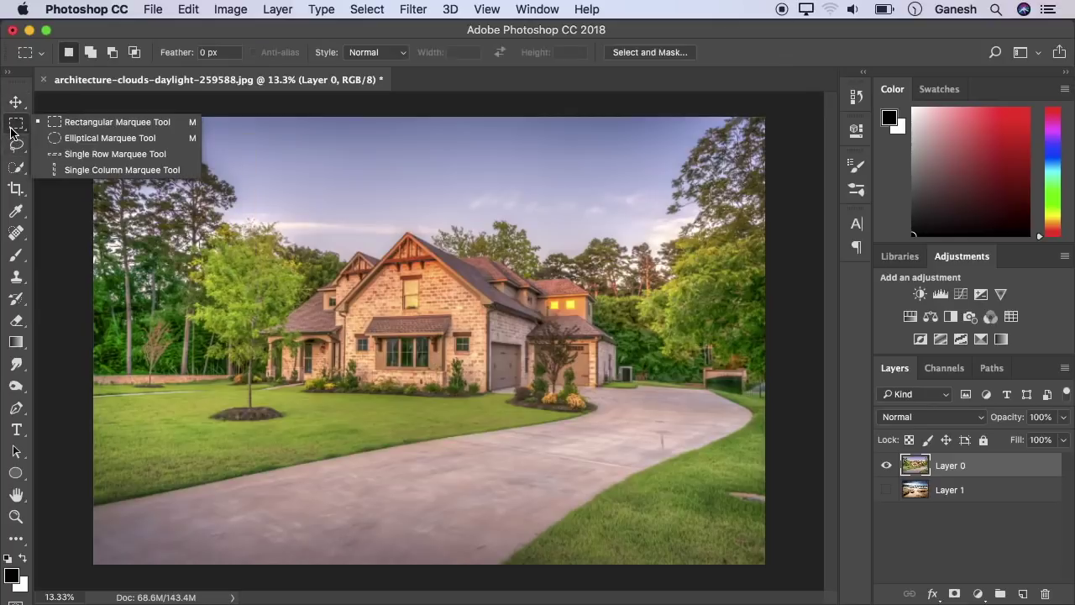
pyautogui.click(85, 129)
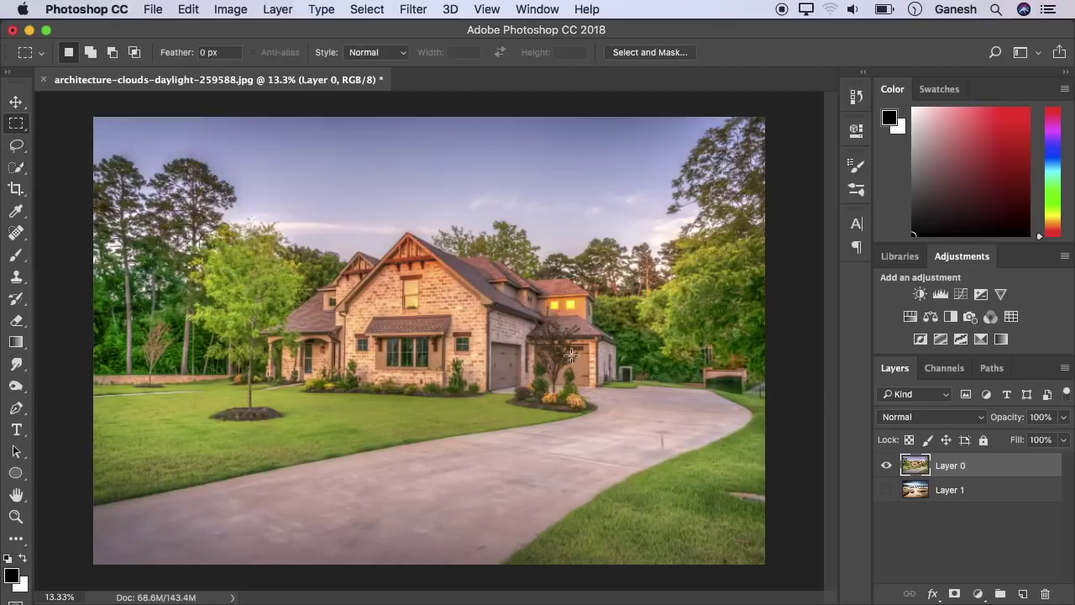
pyautogui.moveTo(571, 355); pyautogui.dragTo(753, 561)
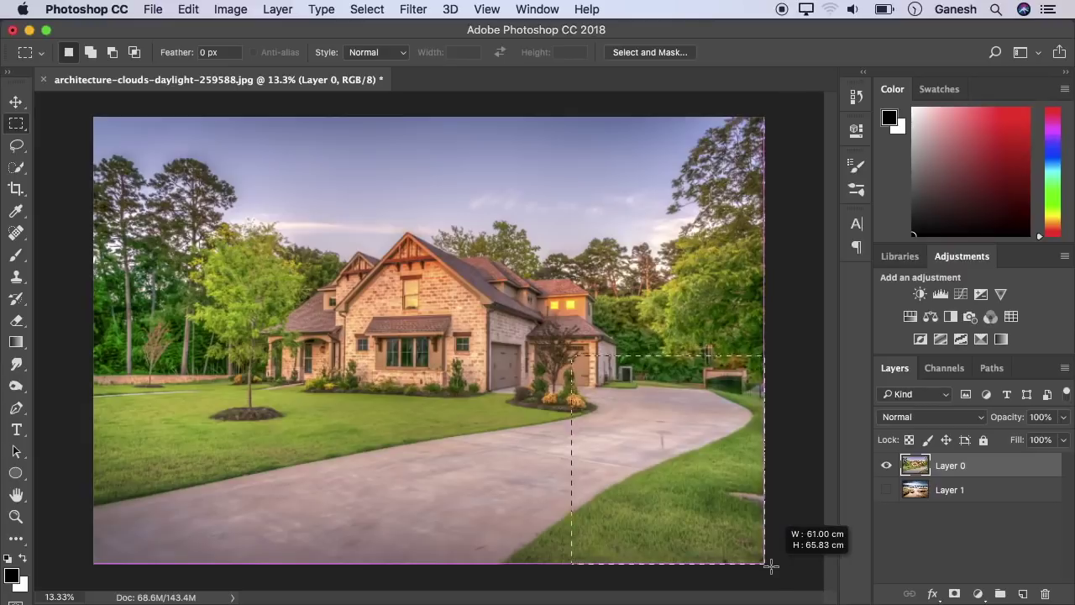
pyautogui.moveTo(753, 561); pyautogui.dragTo(764, 563)
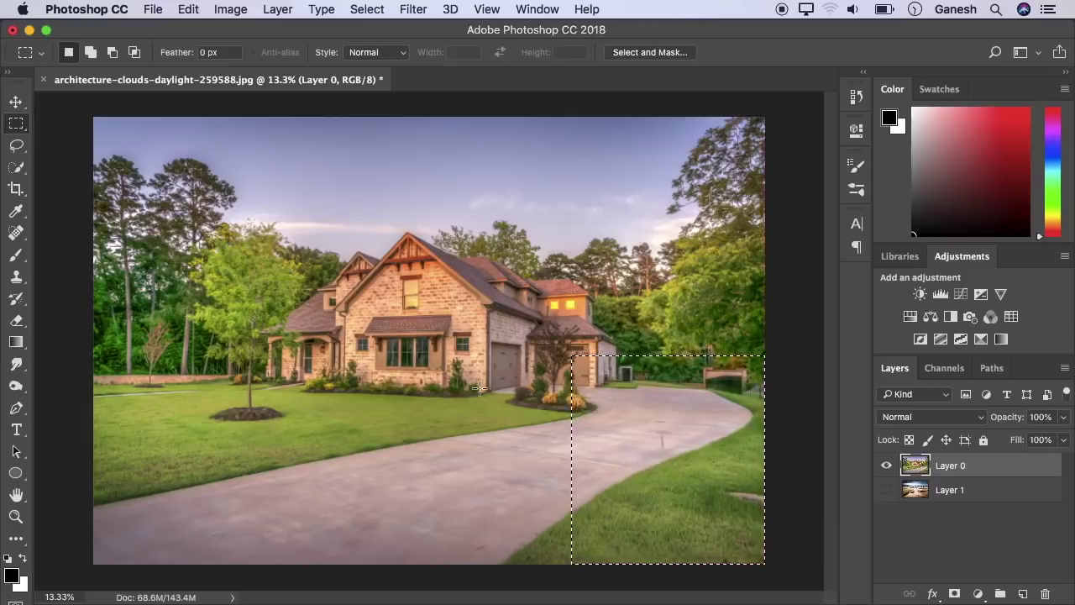
# Fill the selection with a diagonal Foreground to Background (black-to-white) gradient
pyautogui.click(17, 342)
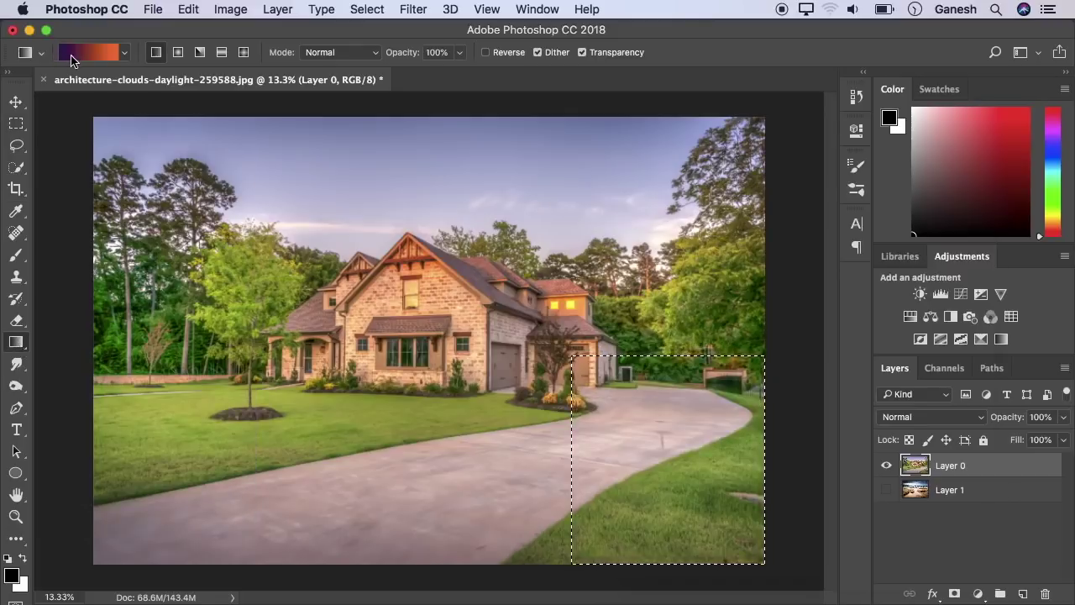
pyautogui.click(84, 52)
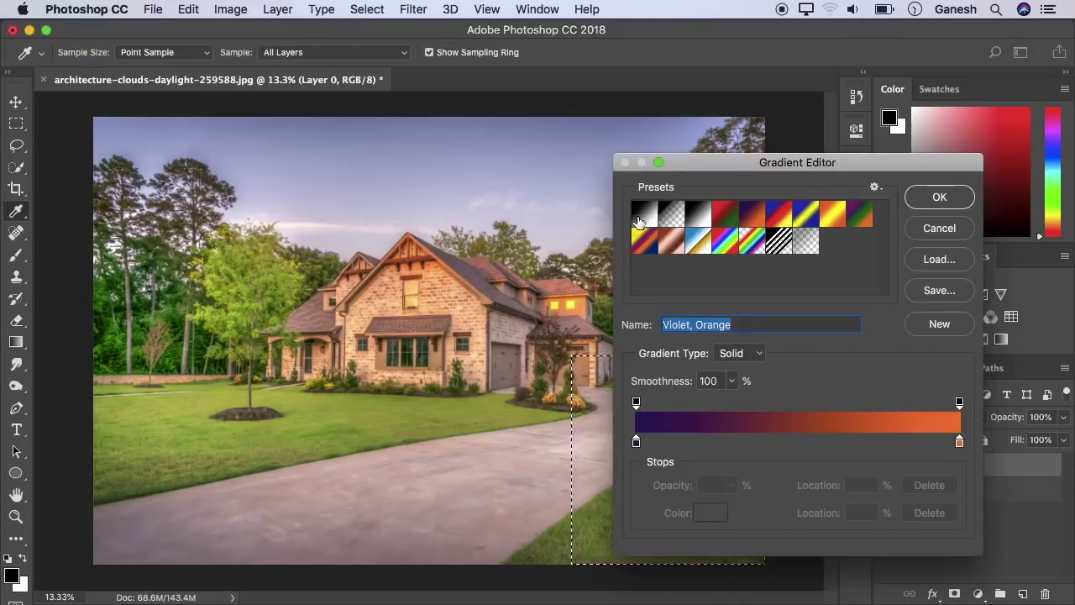
pyautogui.click(642, 215)
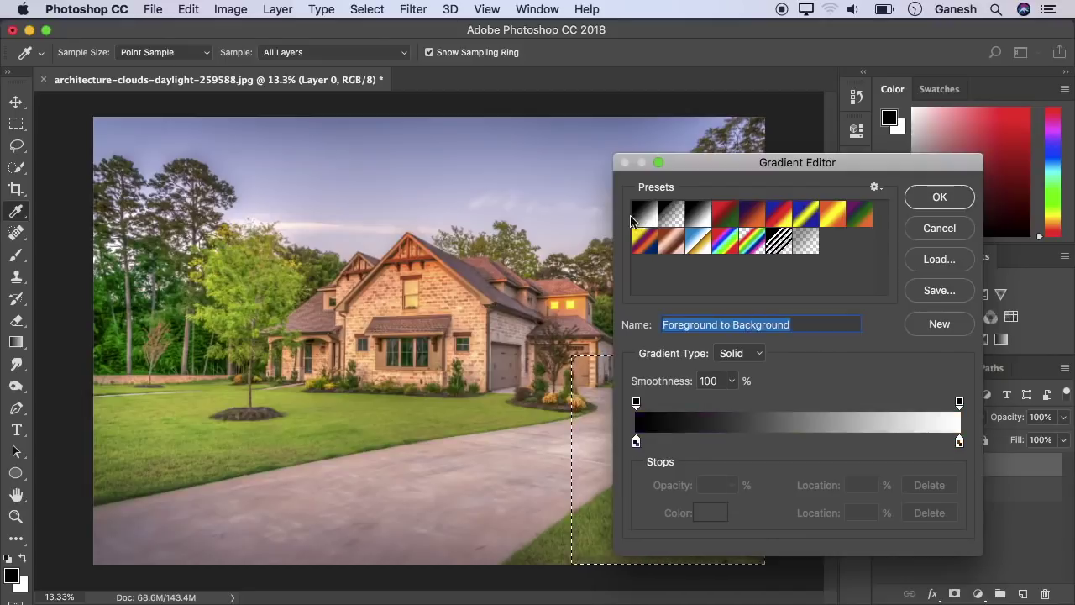
pyautogui.click(938, 199)
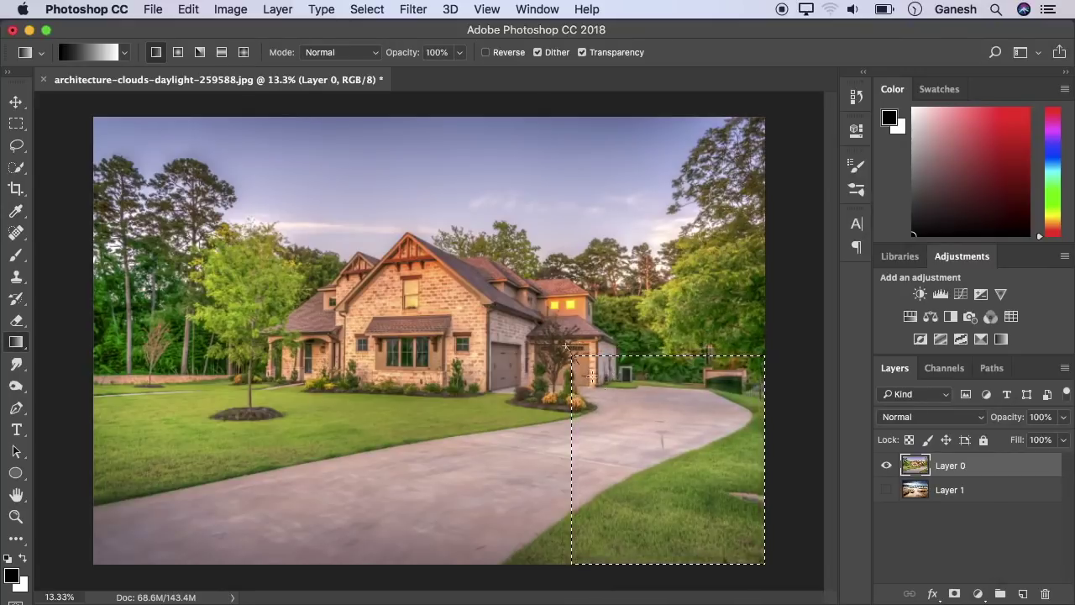
pyautogui.moveTo(565, 345); pyautogui.dragTo(756, 570)
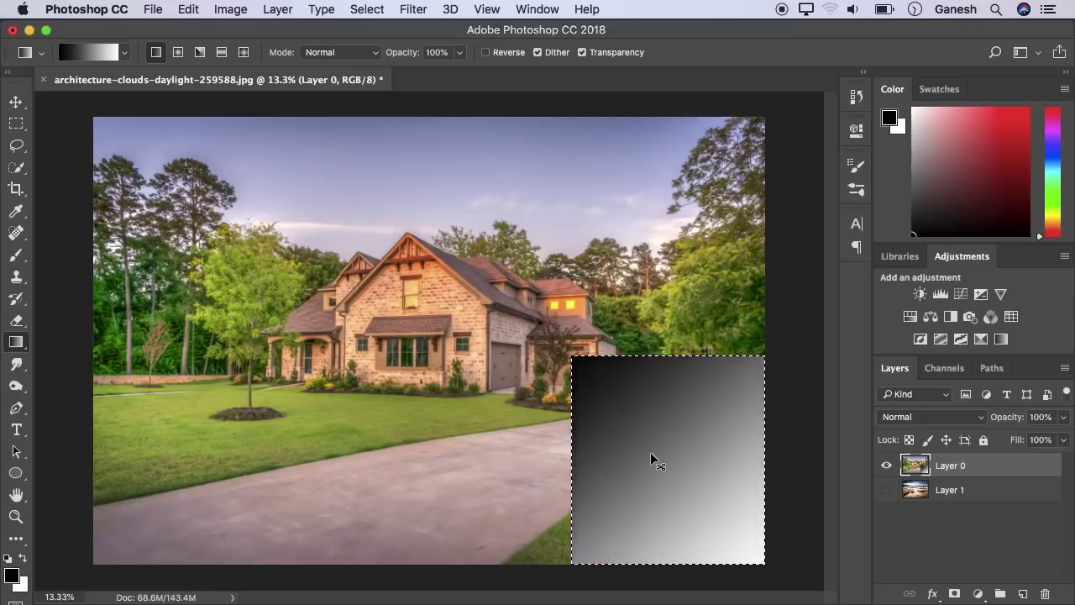
# Deselect, switch to the Move tool, and place an Edit > Transform > Warp mesh over the house layer
pyautogui.hotkey('ctrl', 'd')
pyautogui.press('v')
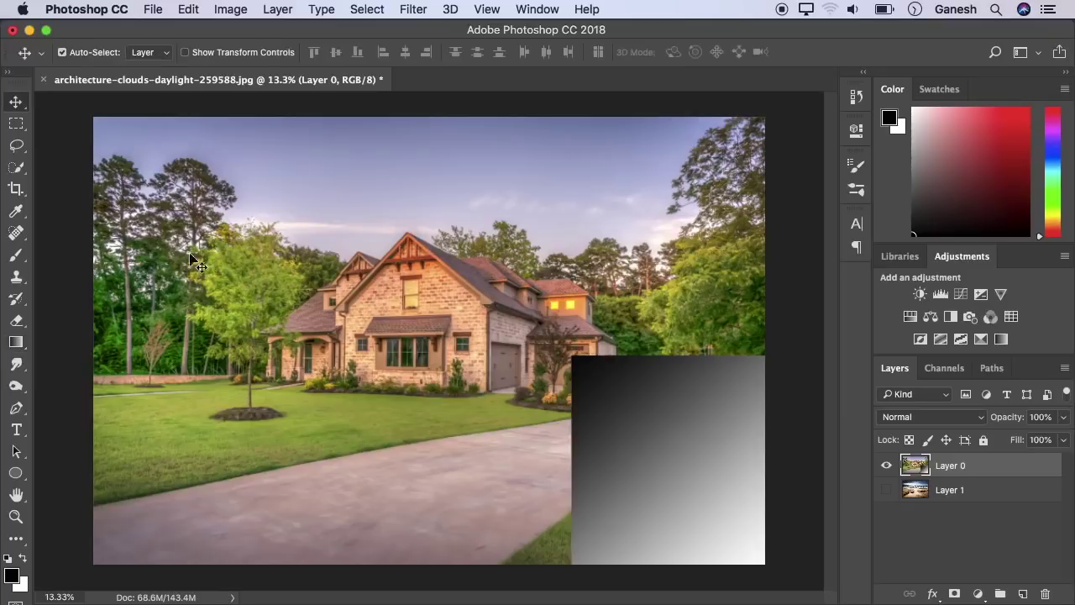
pyautogui.click(189, 13)
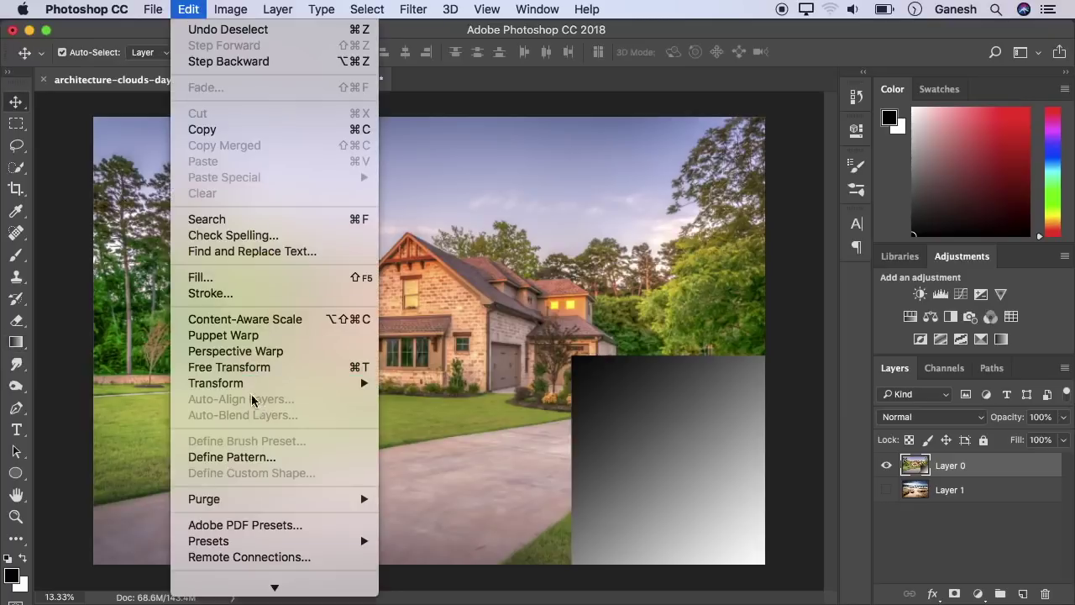
pyautogui.moveTo(216, 383)
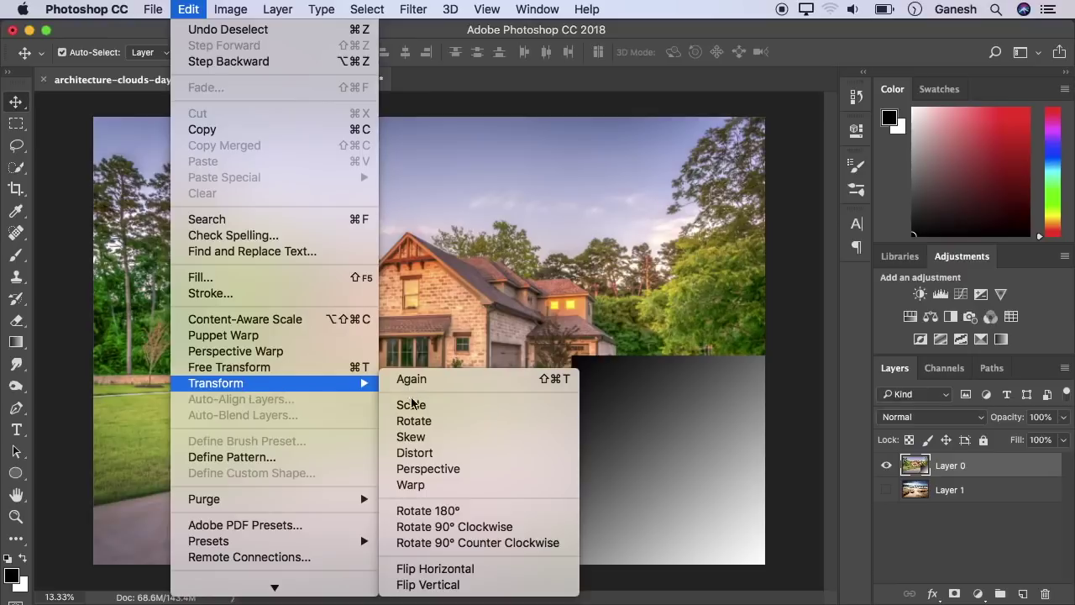
pyautogui.click(454, 489)
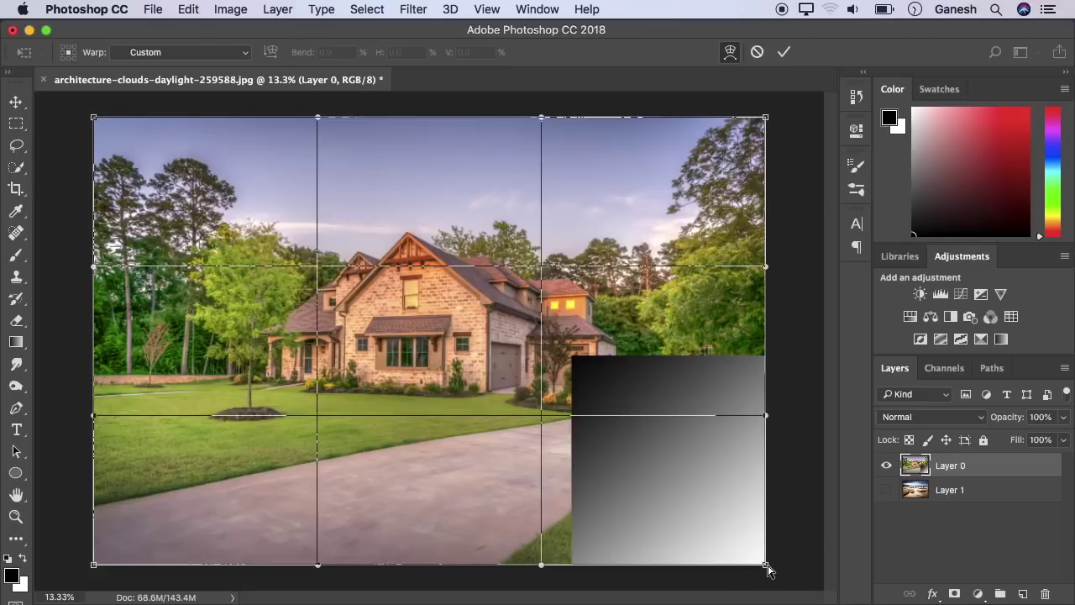
# Pull the warp's bottom-right corner up and left toward the centre into a page fold
pyautogui.moveTo(764, 565); pyautogui.dragTo(713, 524)
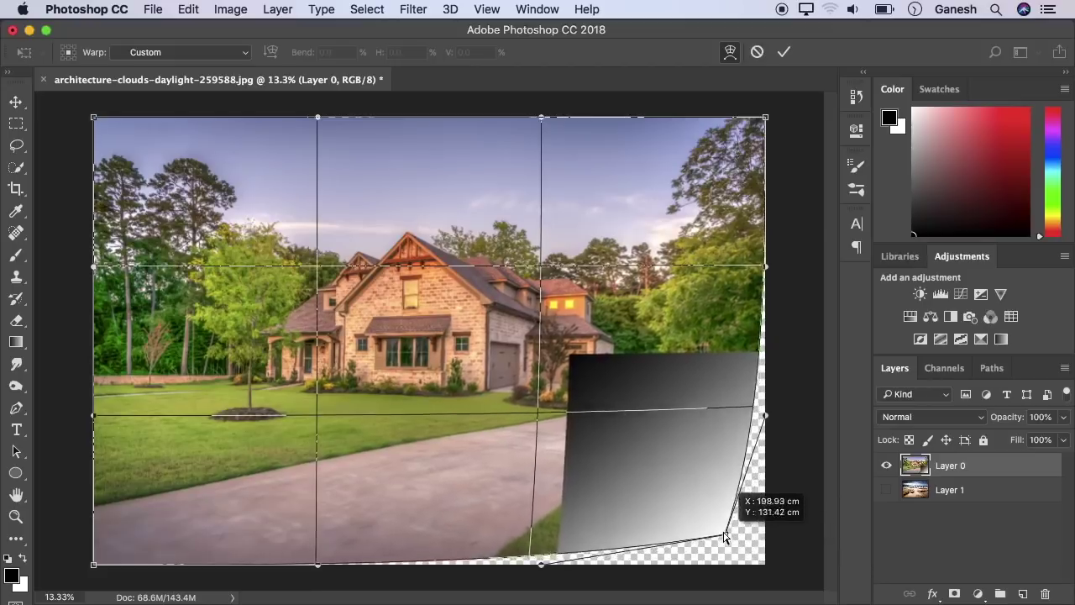
pyautogui.moveTo(713, 524); pyautogui.dragTo(651, 482)
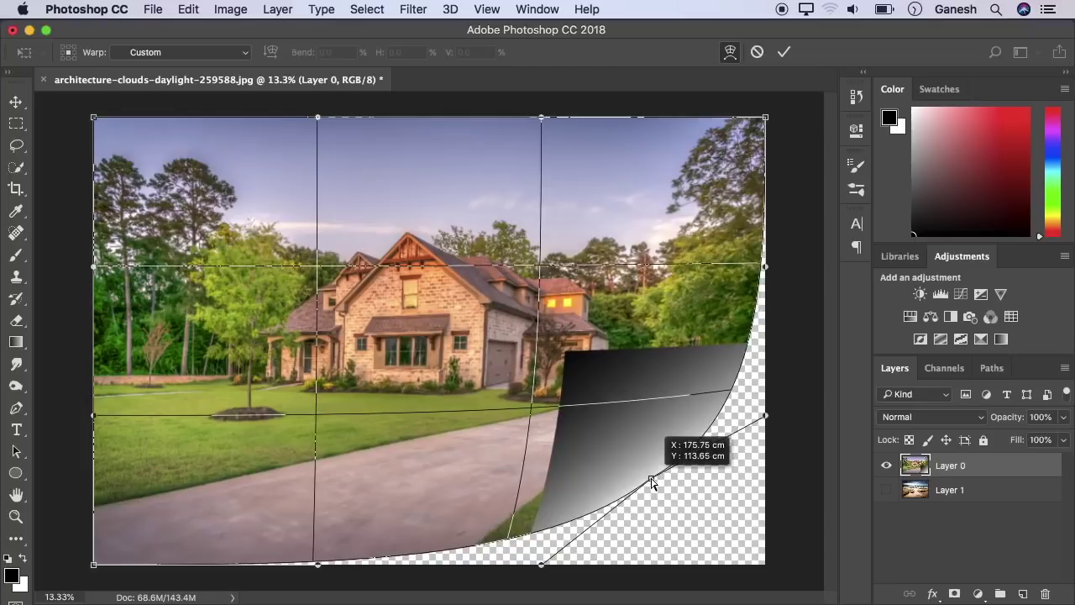
pyautogui.moveTo(652, 481)
pyautogui.mouseDown()
pyautogui.moveTo(604, 433)
pyautogui.moveTo(545, 414)
pyautogui.moveTo(548, 395)
pyautogui.moveTo(461, 364)
pyautogui.moveTo(457, 331)
pyautogui.moveTo(438, 301)
pyautogui.moveTo(423, 302)
pyautogui.moveTo(429, 284)
pyautogui.mouseUp()
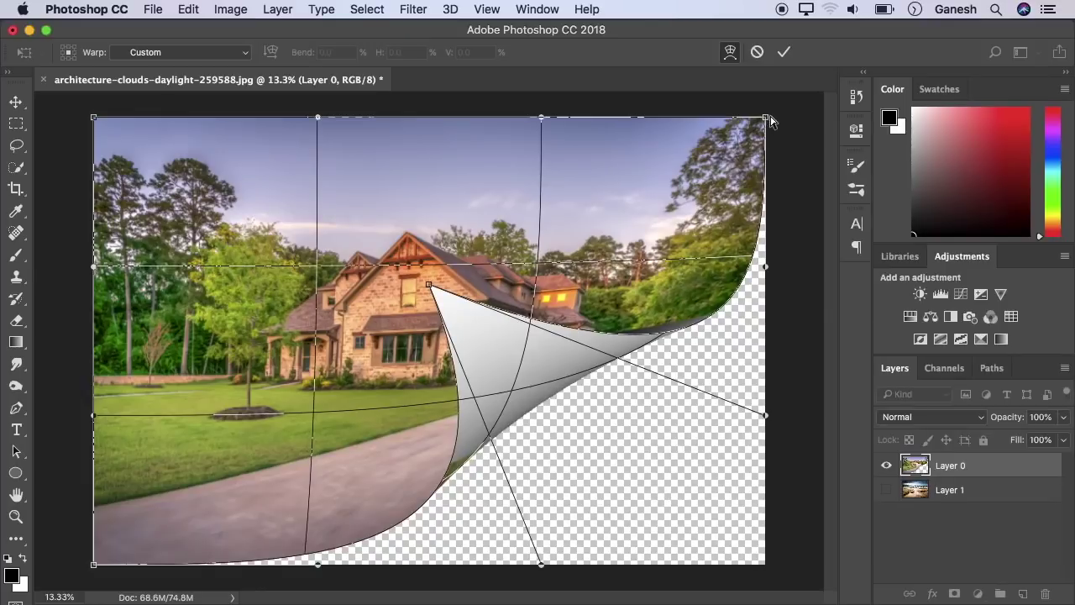
# Refine the curl's edges and folded tip, then commit the warp
pyautogui.moveTo(765, 118); pyautogui.dragTo(774, 114)
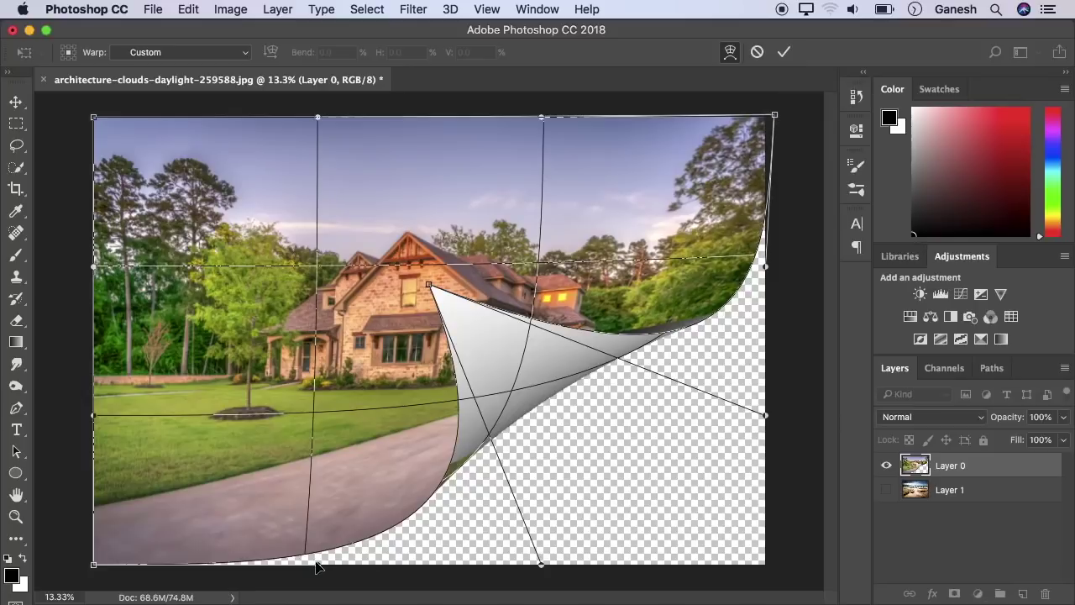
pyautogui.moveTo(318, 564); pyautogui.dragTo(342, 581)
pyautogui.moveTo(540, 568); pyautogui.dragTo(580, 591)
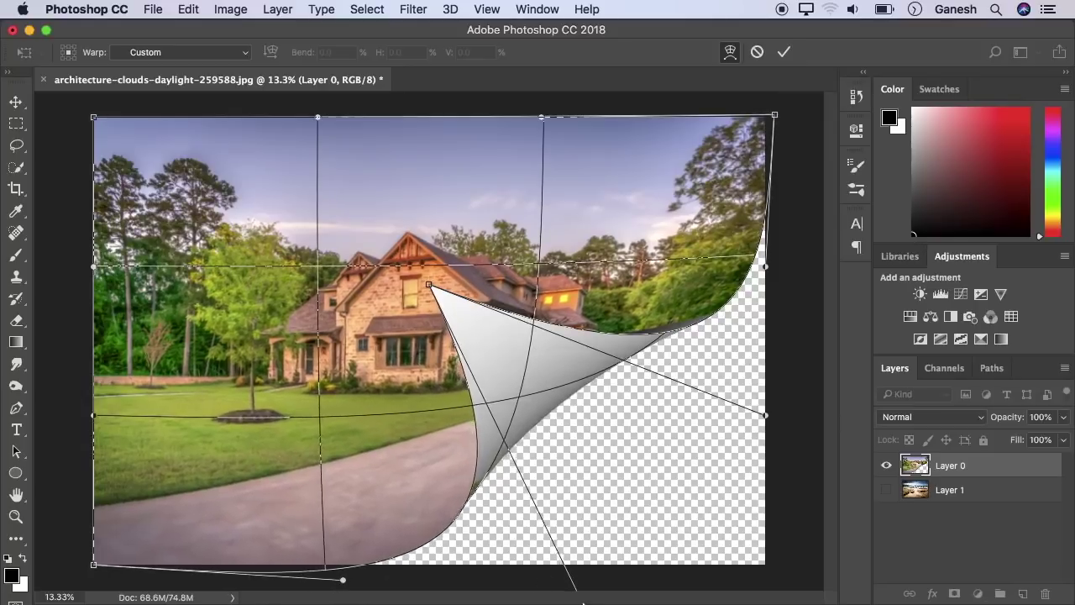
pyautogui.moveTo(765, 266); pyautogui.dragTo(795, 288)
pyautogui.moveTo(429, 286)
pyautogui.mouseDown()
pyautogui.moveTo(487, 351)
pyautogui.moveTo(508, 363)
pyautogui.moveTo(523, 342)
pyautogui.moveTo(456, 283)
pyautogui.moveTo(431, 335)
pyautogui.mouseUp()
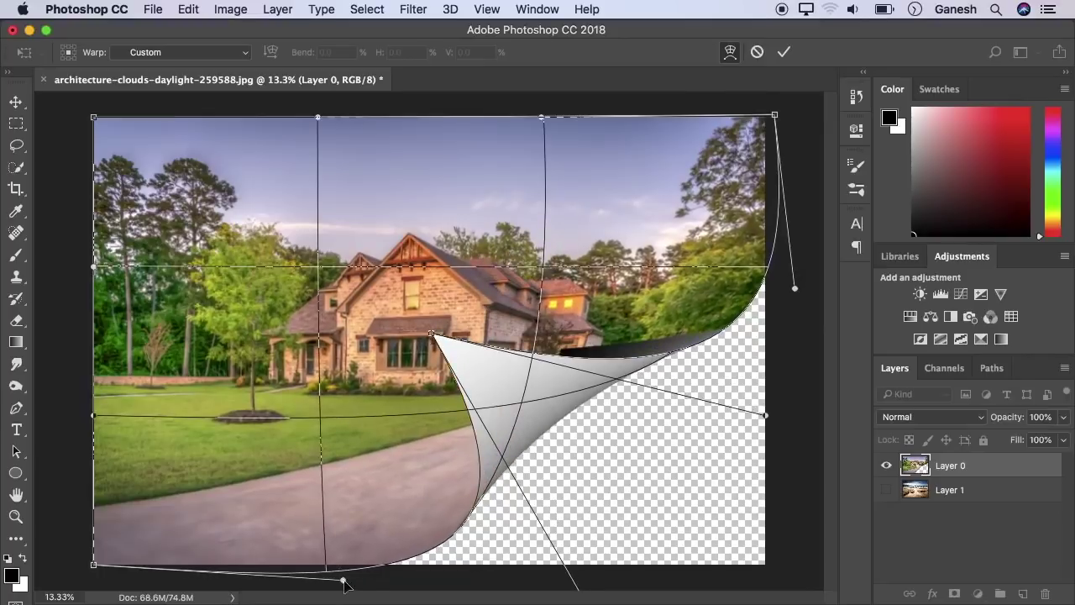
pyautogui.moveTo(794, 288); pyautogui.dragTo(801, 302)
pyautogui.moveTo(431, 336); pyautogui.dragTo(446, 336)
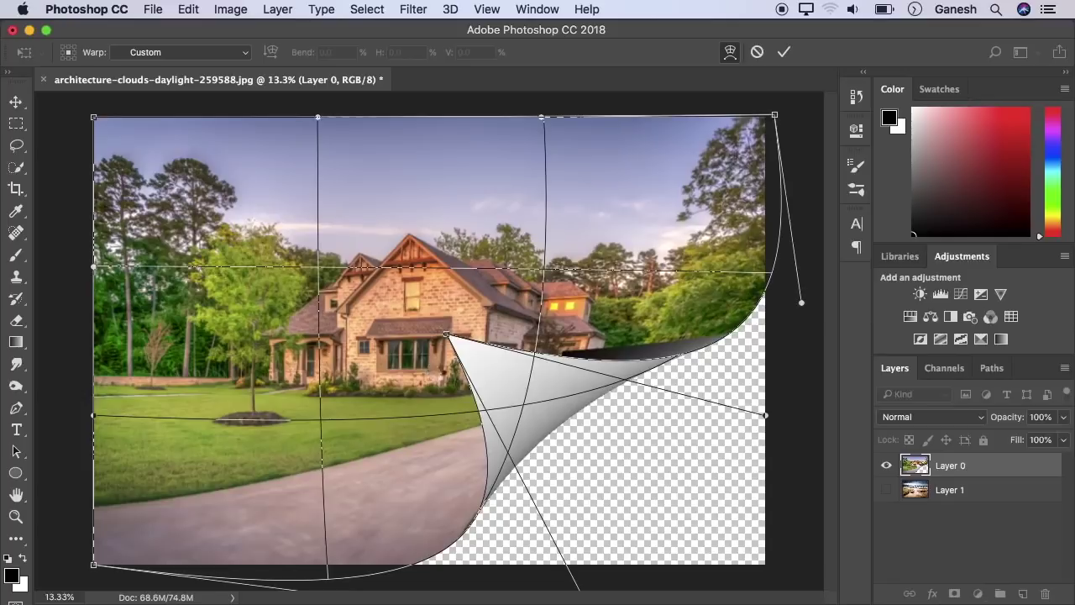
pyautogui.press('Return')
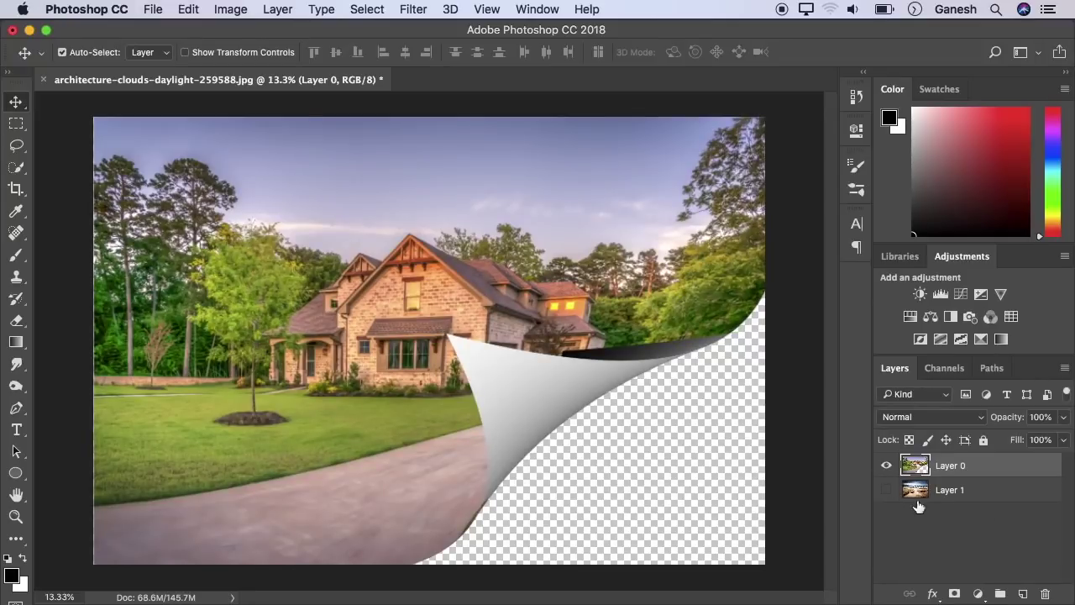
# Show Layer 1's rock image beneath the curl, toggling it off and on to compare
pyautogui.click(887, 491)
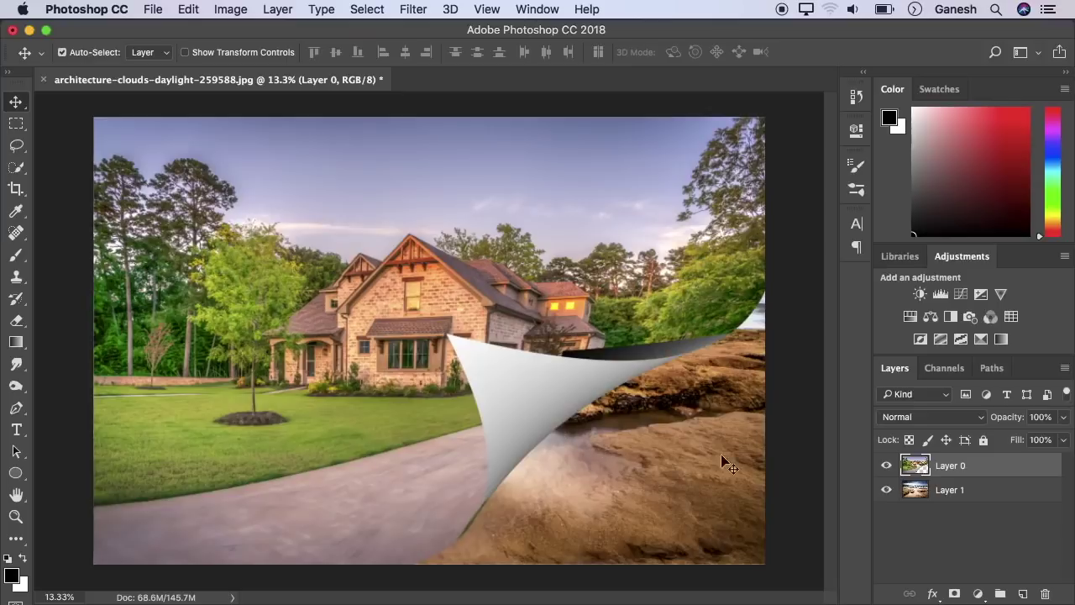
pyautogui.click(886, 490)
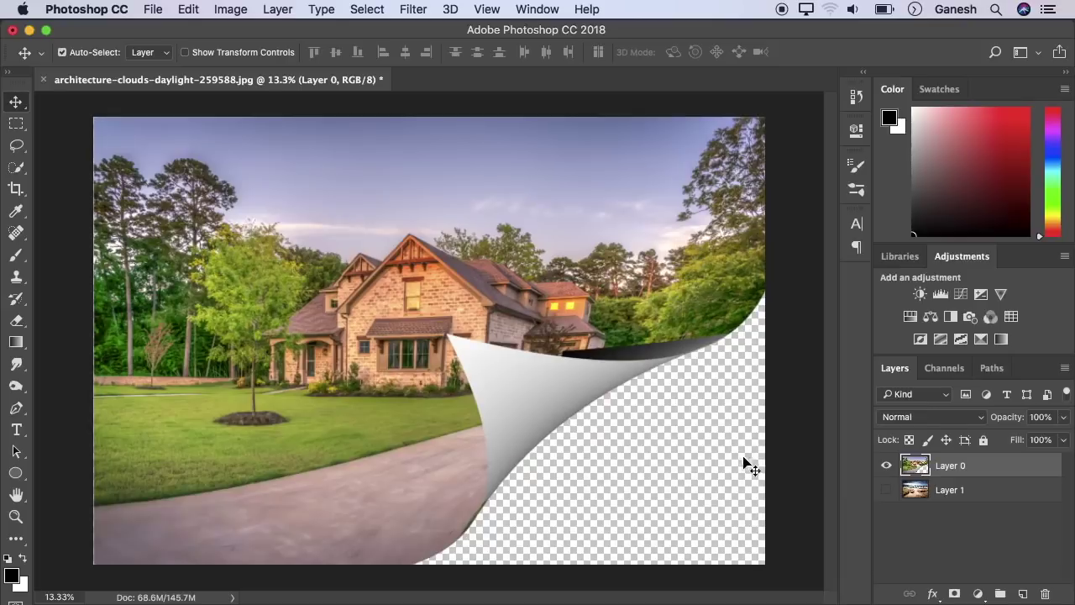
pyautogui.click(886, 491)
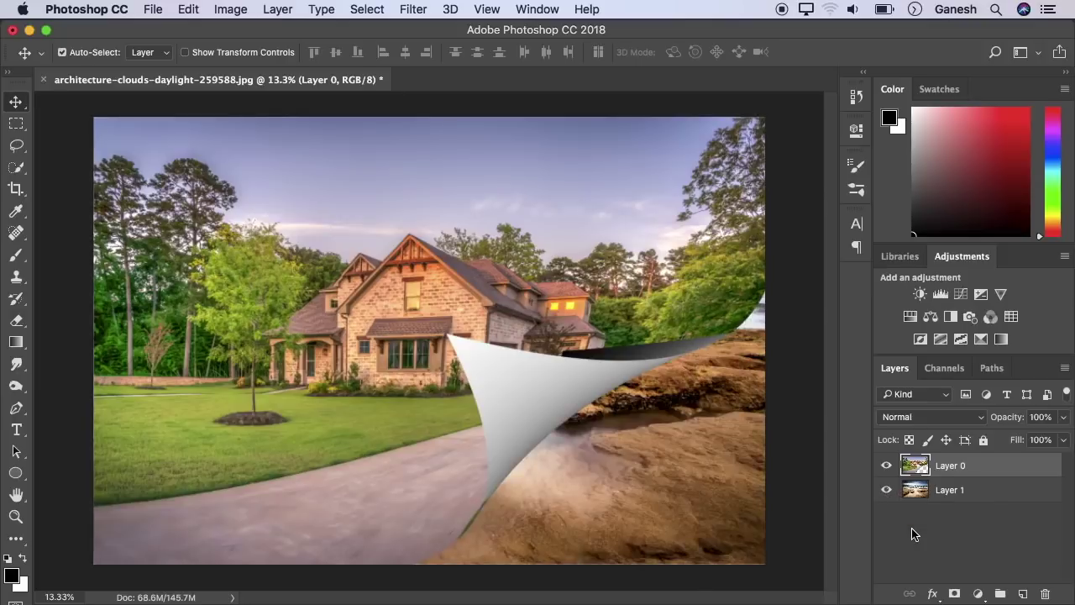